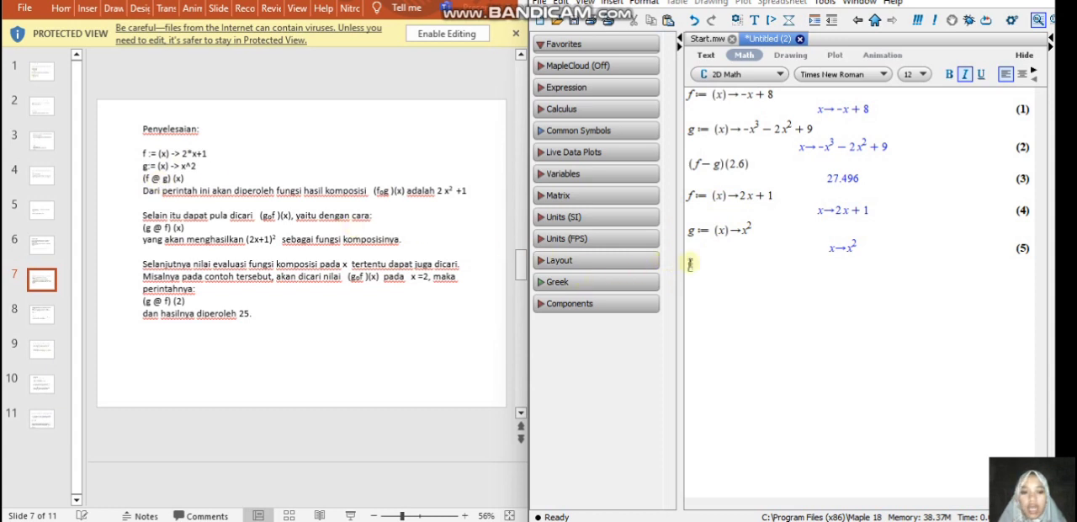
Enter and evaluate the composite function (f@g)(x) on the empty line below the definition of g.
{"action": "type", "text": "("}
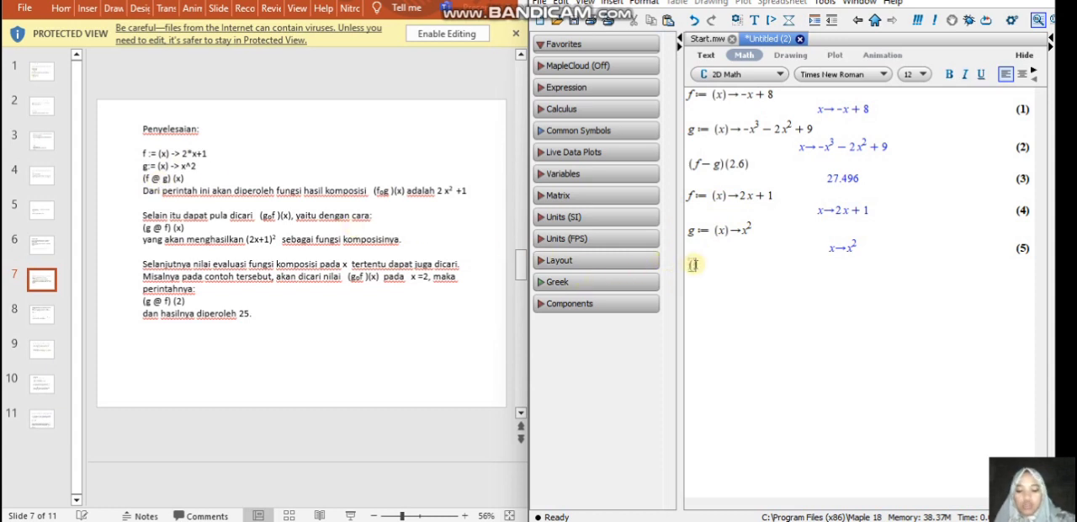
{"action": "type", "text": "f"}
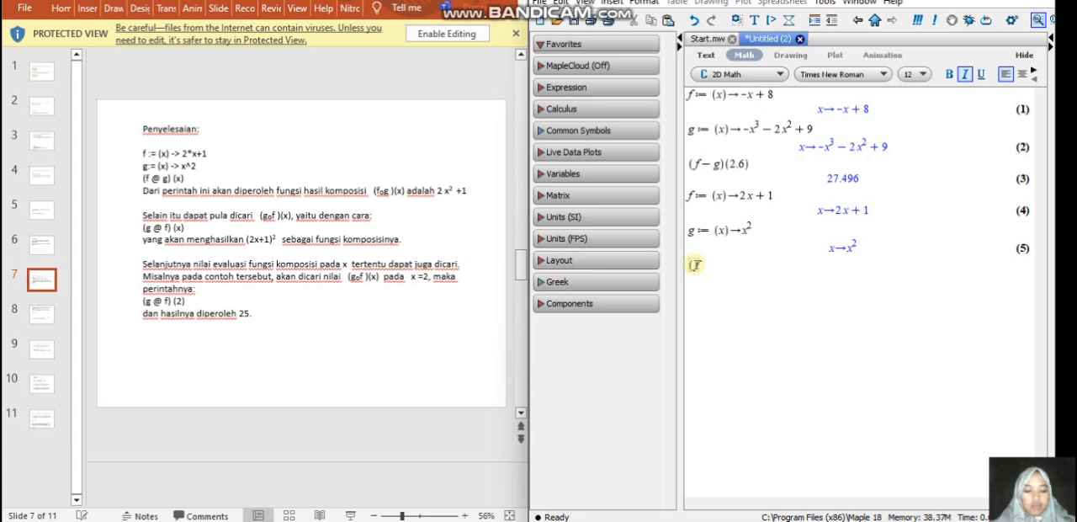
{"action": "type", "text": "@"}
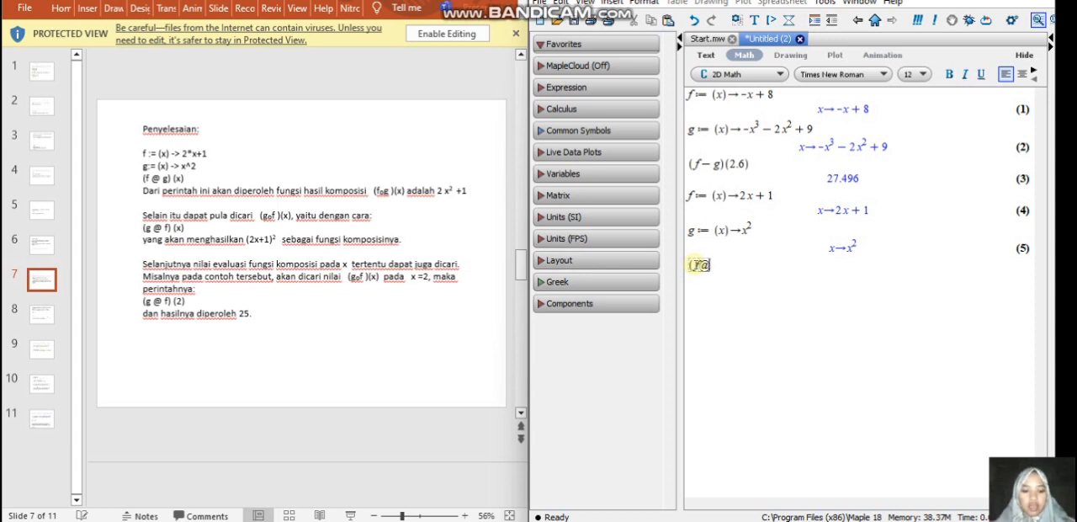
{"action": "type", "text": "g"}
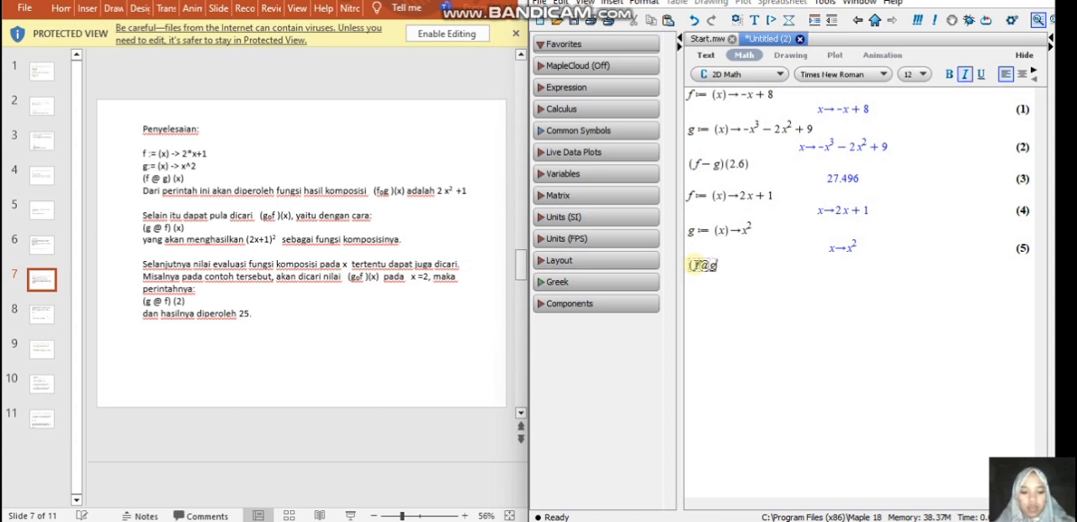
{"action": "type", "text": ")(x"}
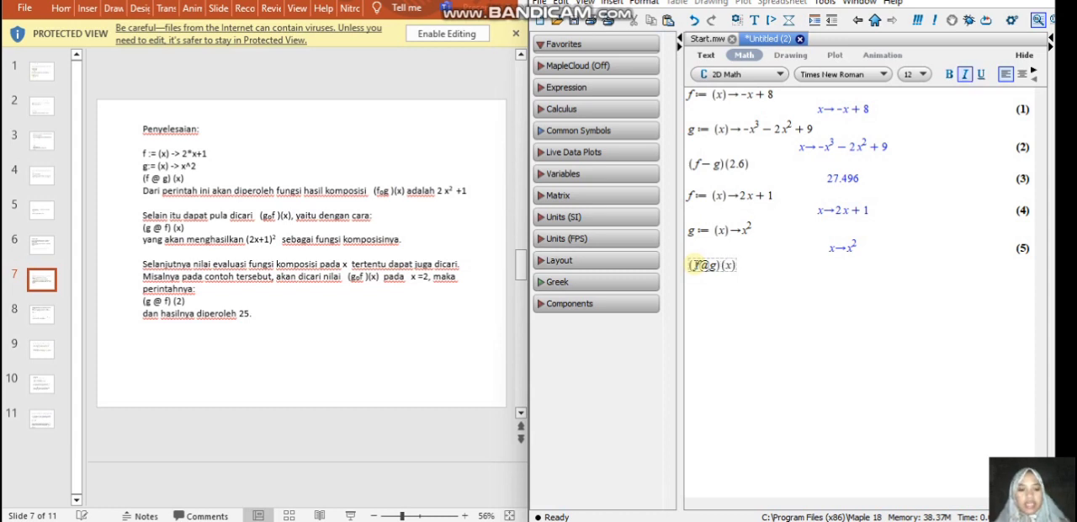
{"action": "key", "text": "Return"}
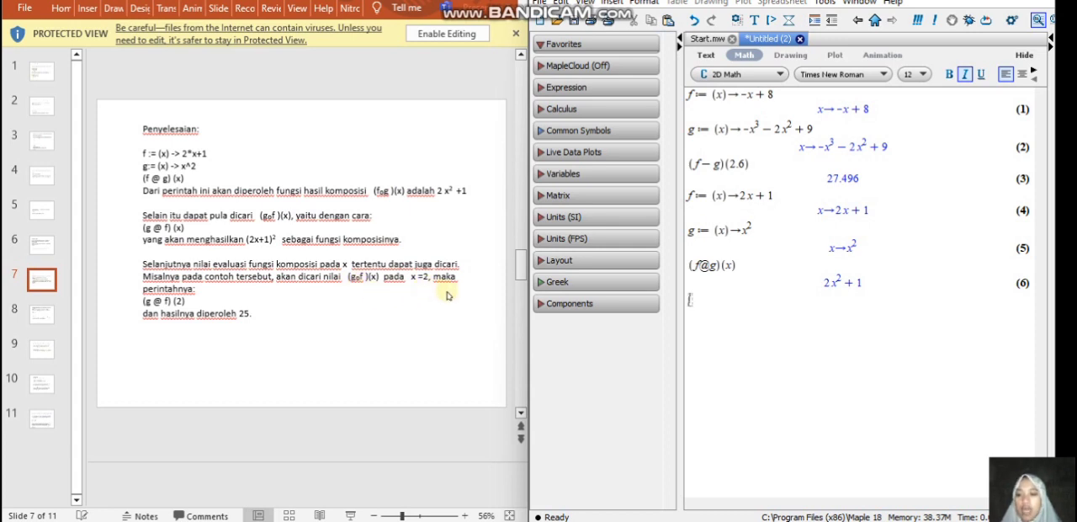
Replace the argument x with 2 in the (f@g) composition and re-evaluate it.
{"action": "left_click", "coordinate": [731, 265]}
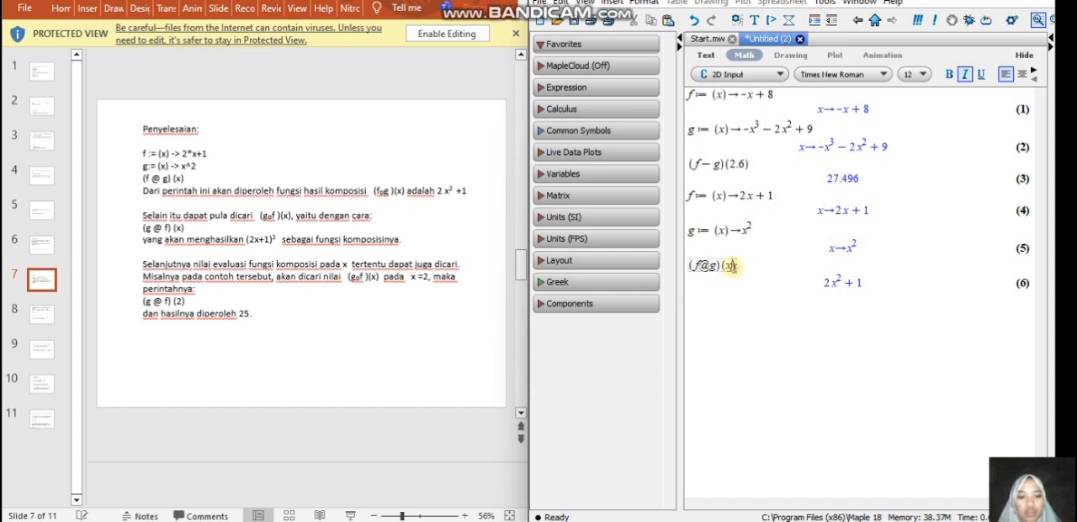
{"action": "type", "text": "2"}
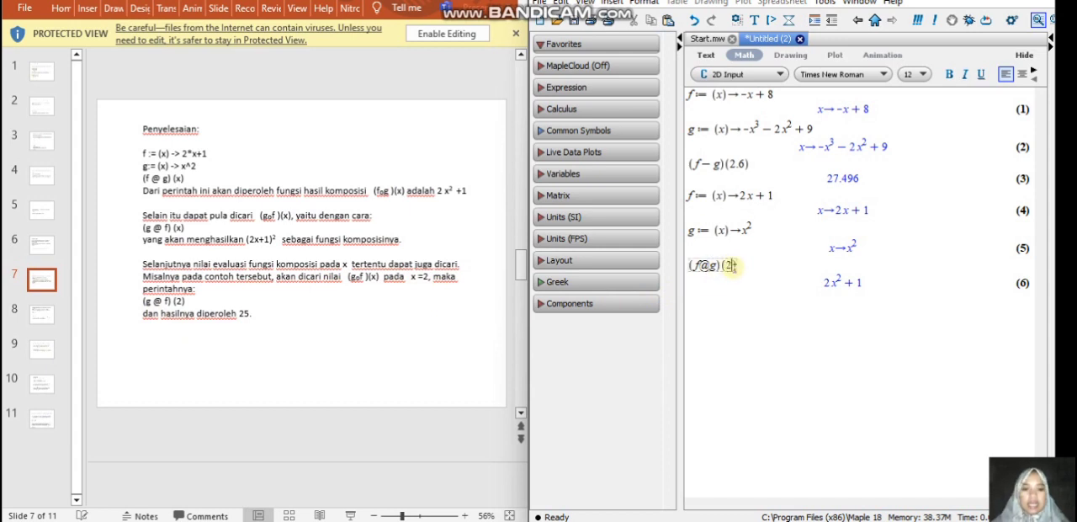
{"action": "key", "text": "Return"}
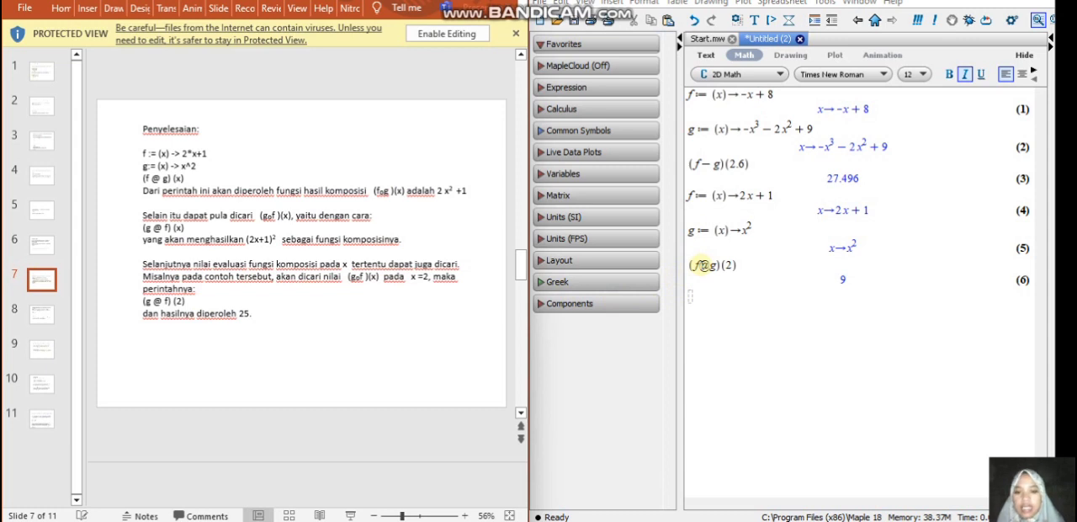
Swap the order of the two functions to make the expression (g@f)(2) and re-evaluate it.
{"action": "left_click", "coordinate": [702, 265]}
{"action": "key", "text": "BackSpace"}
{"action": "type", "text": "g"}
{"action": "left_click", "coordinate": [713, 265]}
{"action": "key", "text": "BackSpace"}
{"action": "type", "text": "f"}
{"action": "key", "text": "Return"}
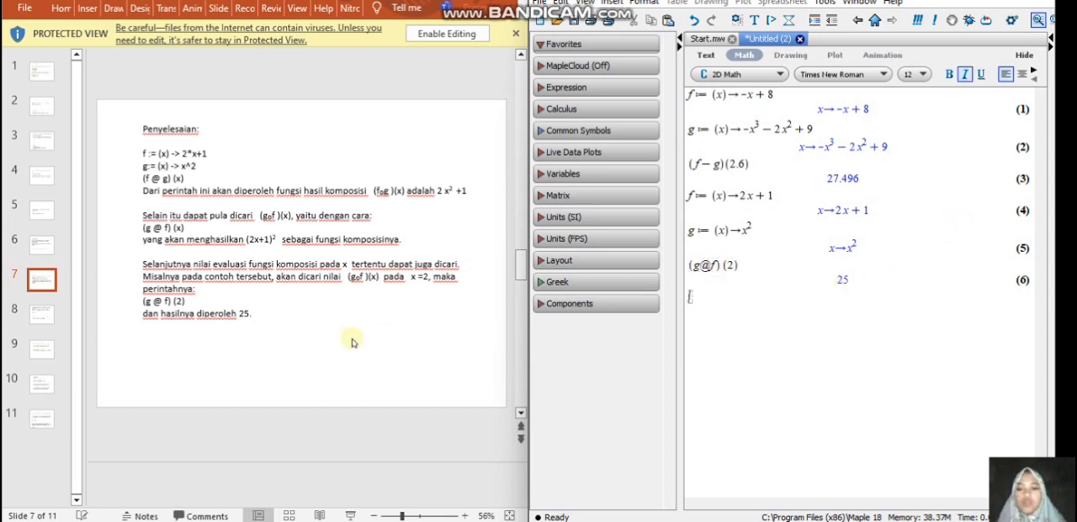
Enter and evaluate the three-function composition (f@g@h)(x) from slide 8 on a new worksheet line.
{"action": "left_click", "coordinate": [281, 411]}
{"action": "scroll", "coordinate": [281, 410], "scroll_direction": "down", "scroll_amount": 1}
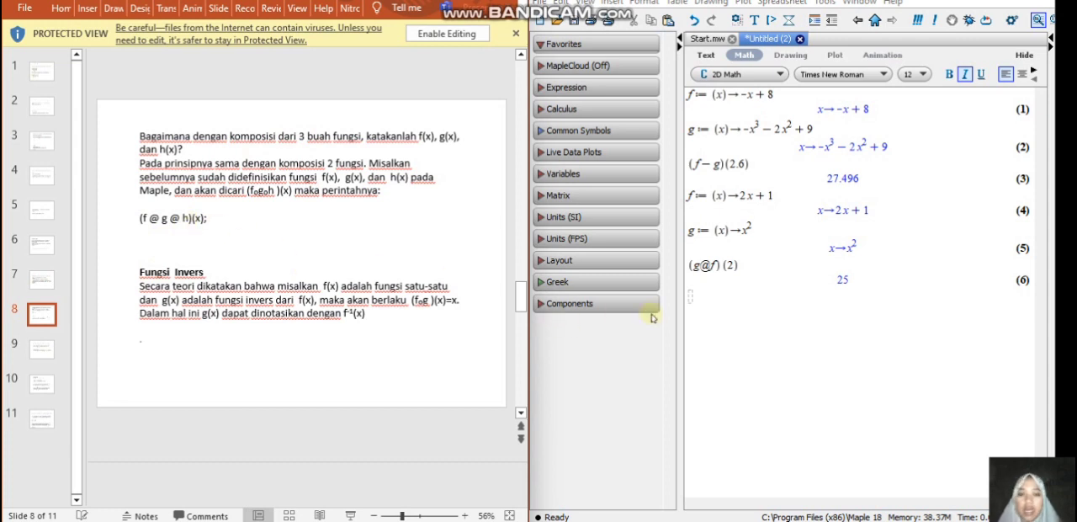
{"action": "left_click", "coordinate": [700, 301]}
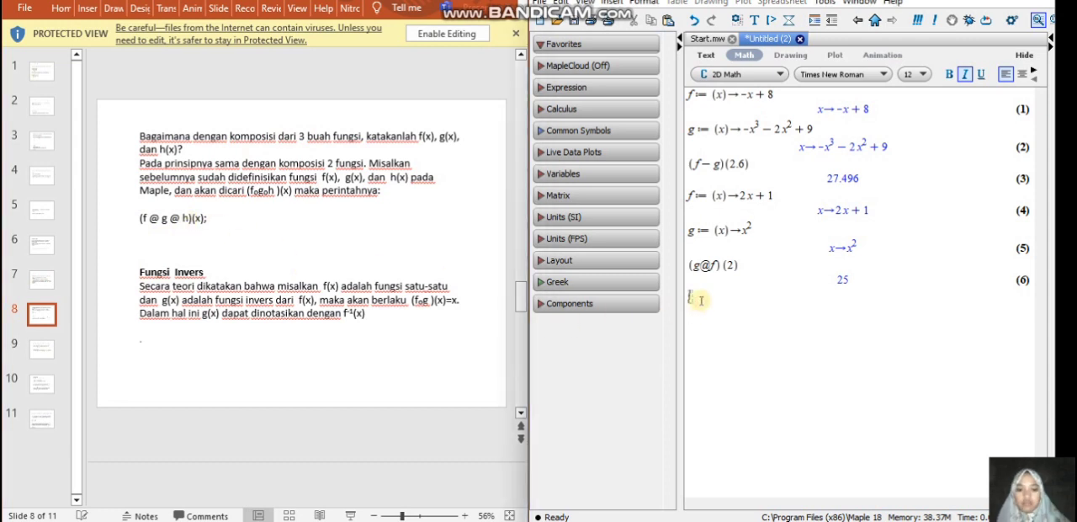
{"action": "type", "text": "(f@g@"}
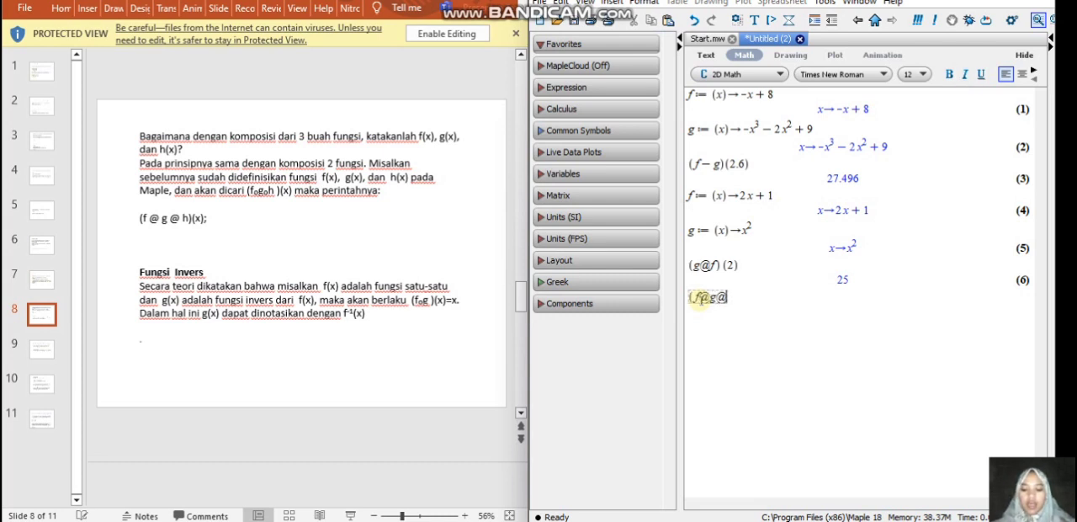
{"action": "type", "text": "h)("}
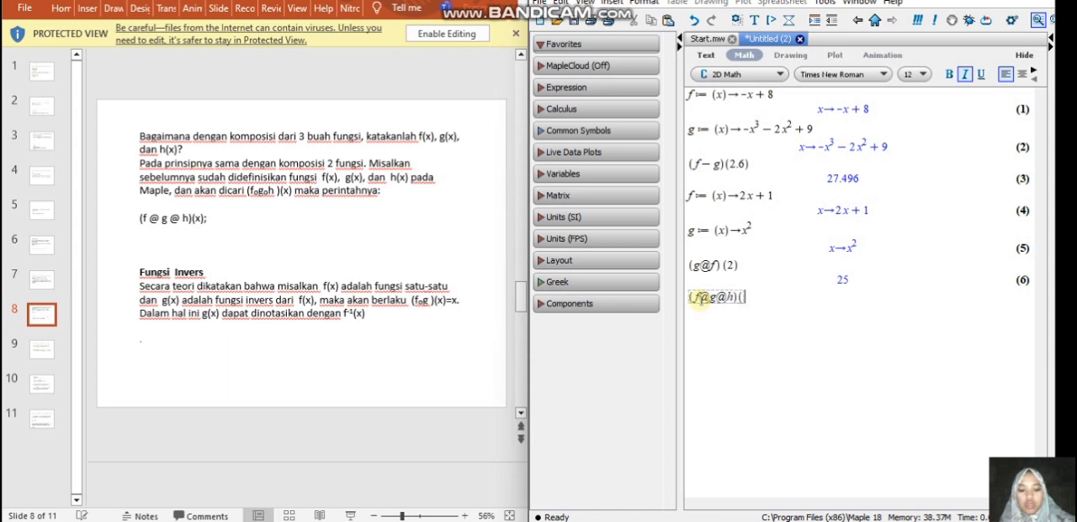
{"action": "type", "text": "x"}
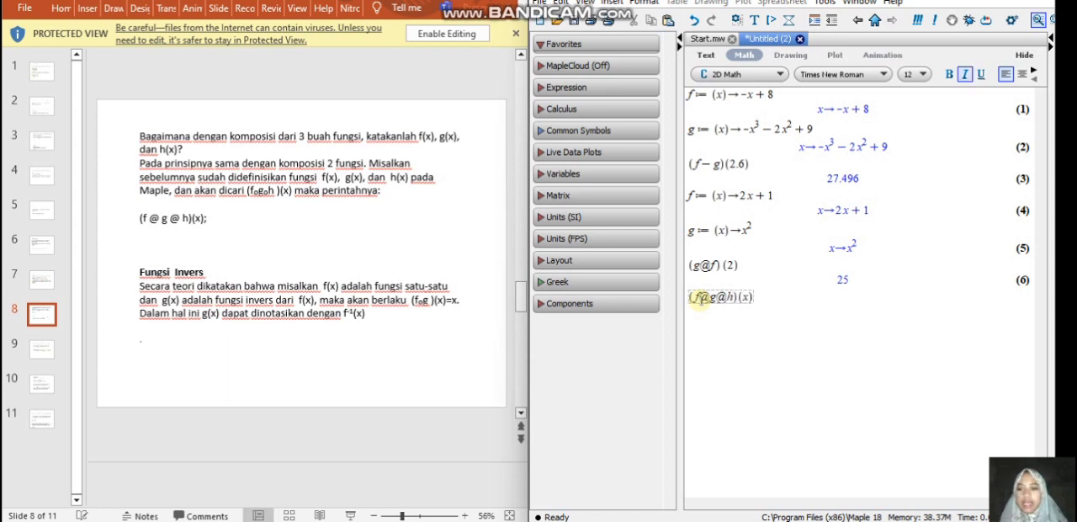
{"action": "key", "text": "Return"}
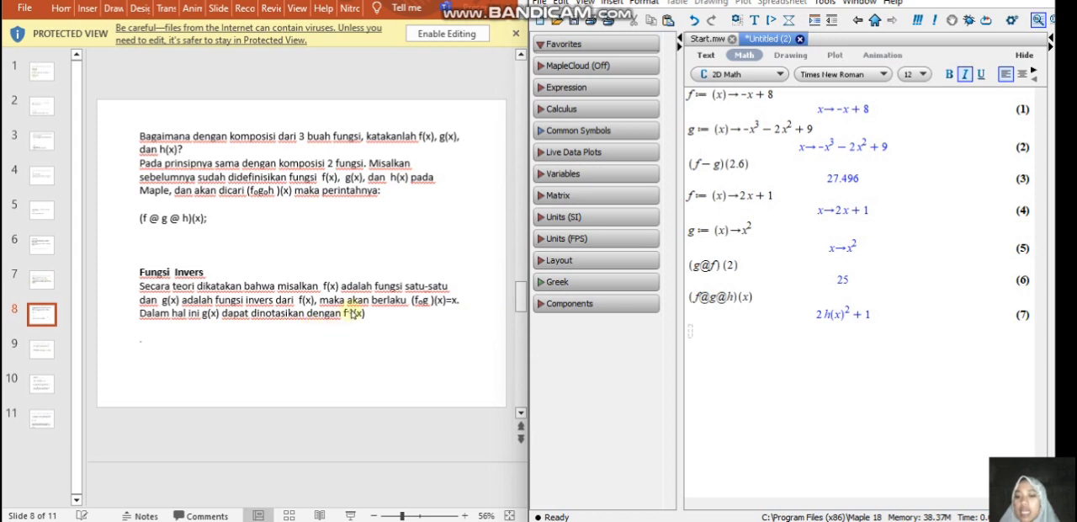
Begin redefining f as an arrow function of x on a new worksheet line, following the inverse-function solution on slide 10.
{"action": "left_click", "coordinate": [332, 401]}
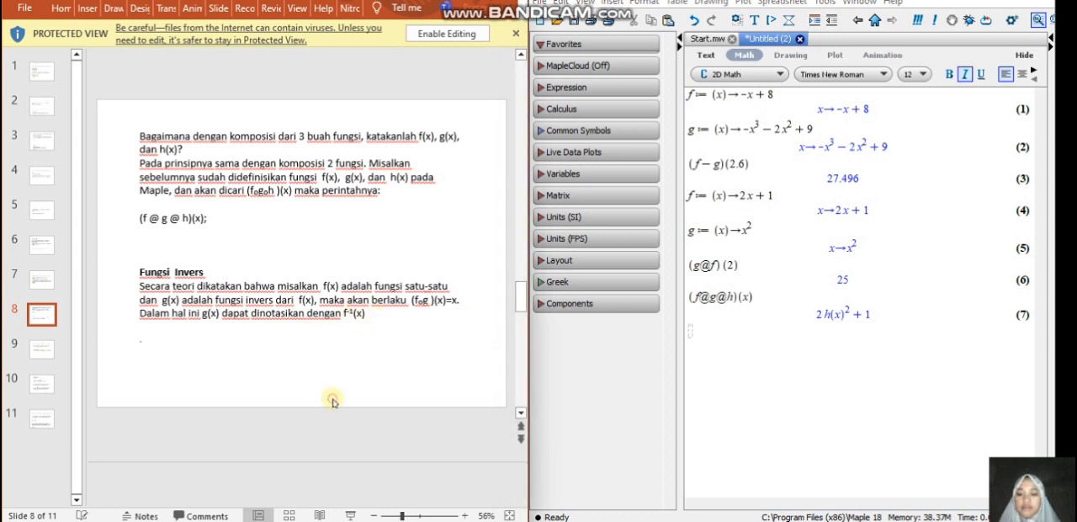
{"action": "scroll", "coordinate": [333, 401], "scroll_direction": "down", "scroll_amount": 1}
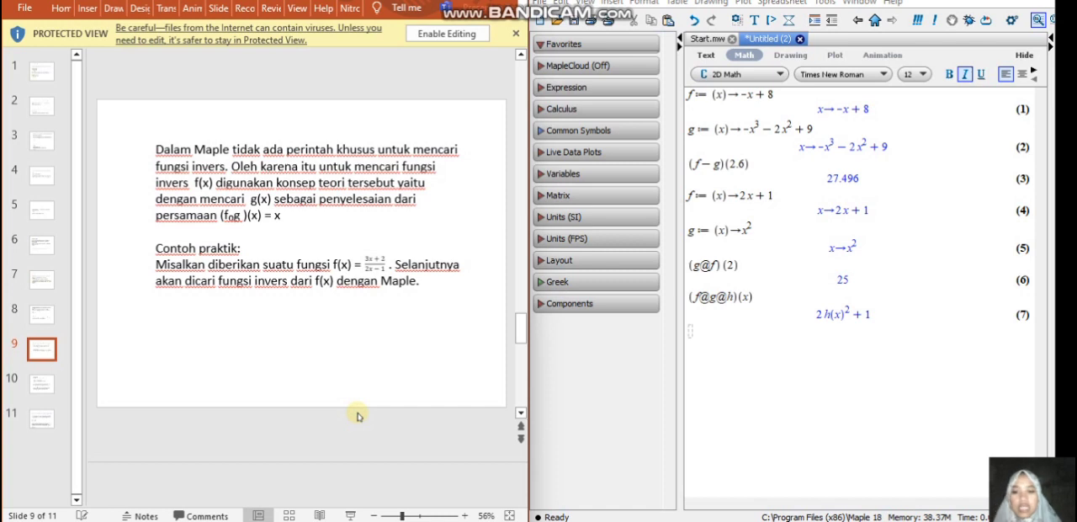
{"action": "scroll", "coordinate": [357, 415], "scroll_direction": "down", "scroll_amount": 1}
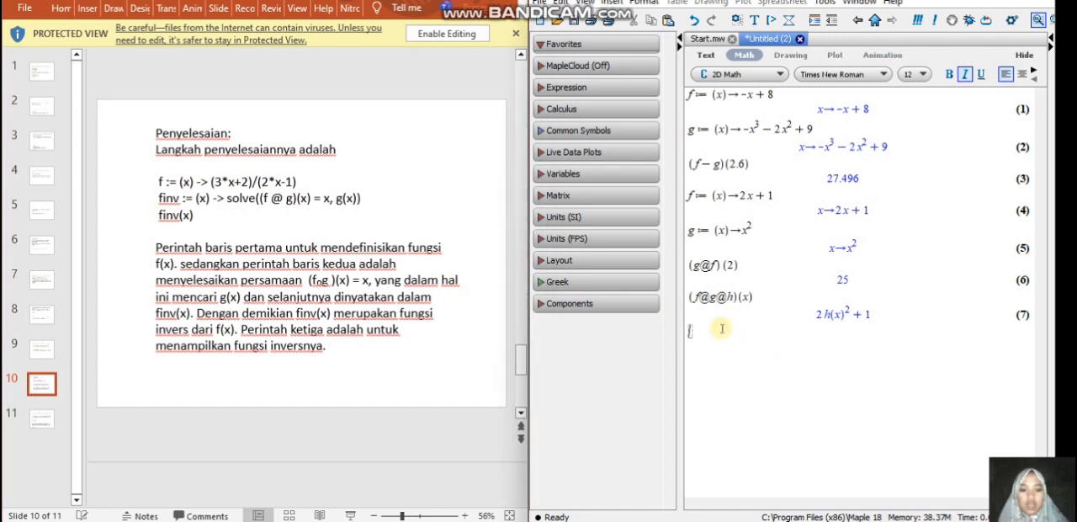
{"action": "type", "text": ":="}
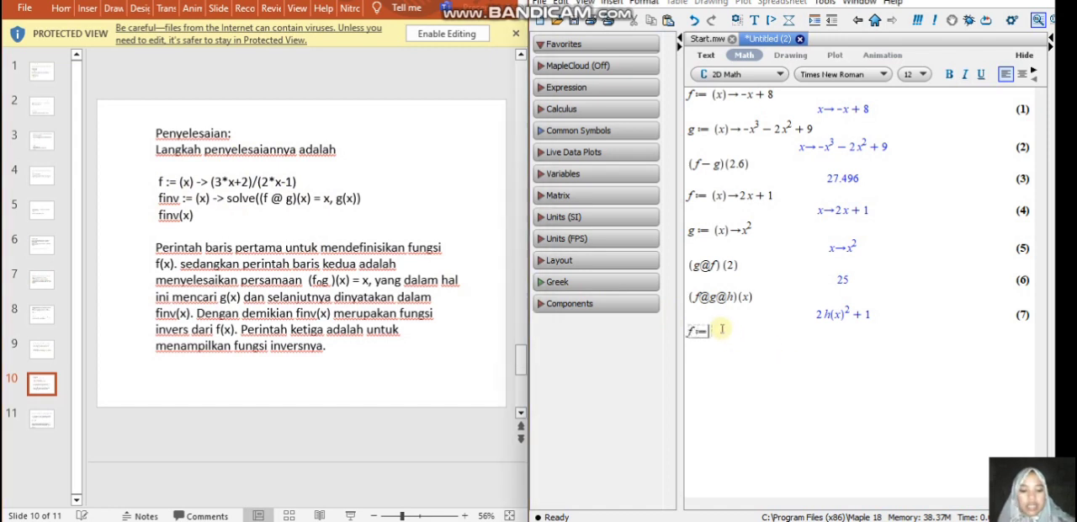
{"action": "type", "text": "("}
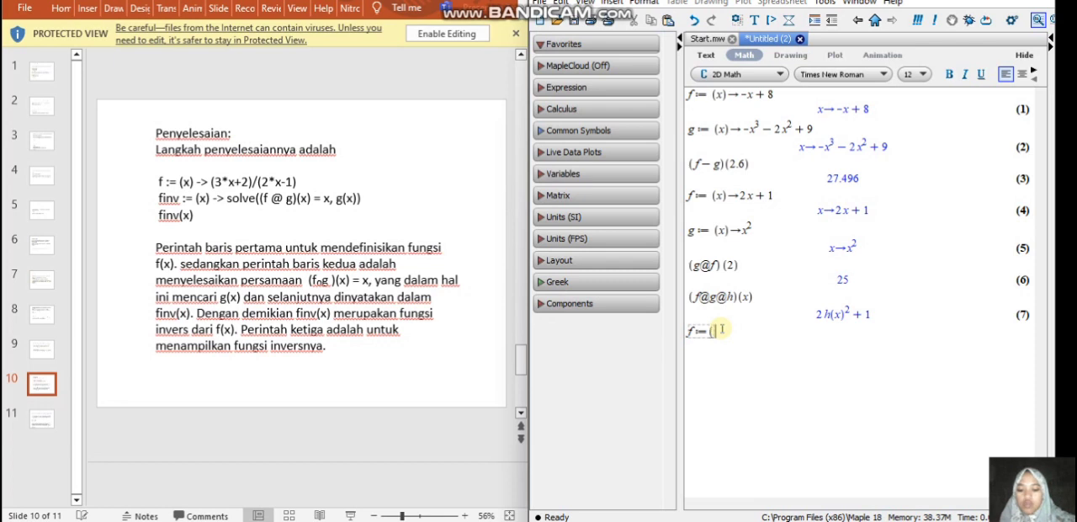
{"action": "type", "text": "x-"}
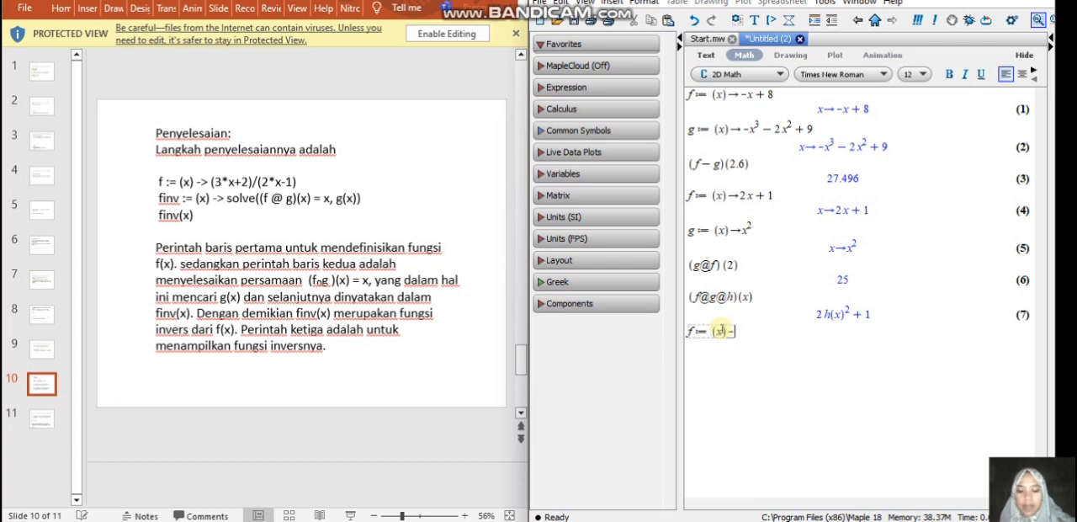
{"action": "type", "text": ">"}
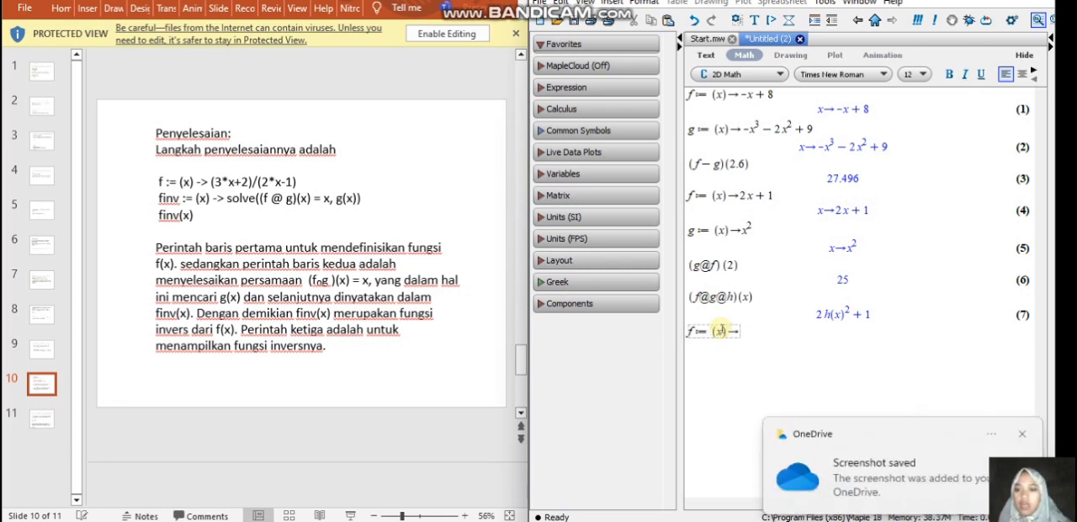
{"action": "type", "text": "("}
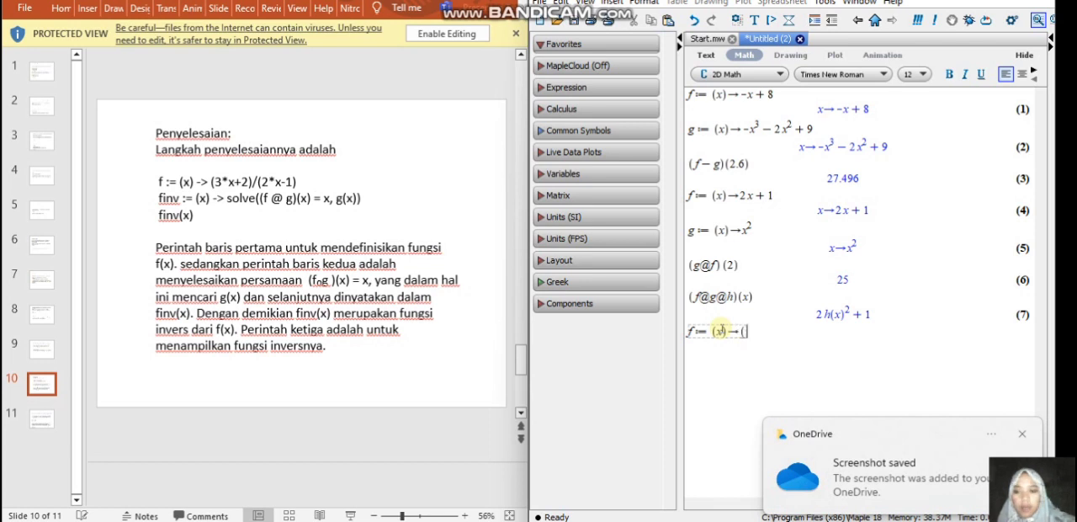